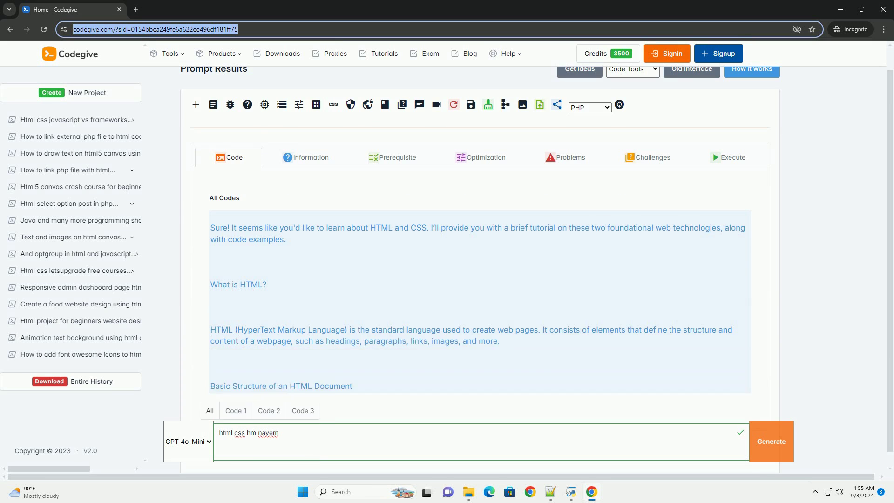
pyautogui.scroll(-1, 476, 280)
pyautogui.scroll(-1, 475, 280)
pyautogui.scroll(-1, 475, 280)
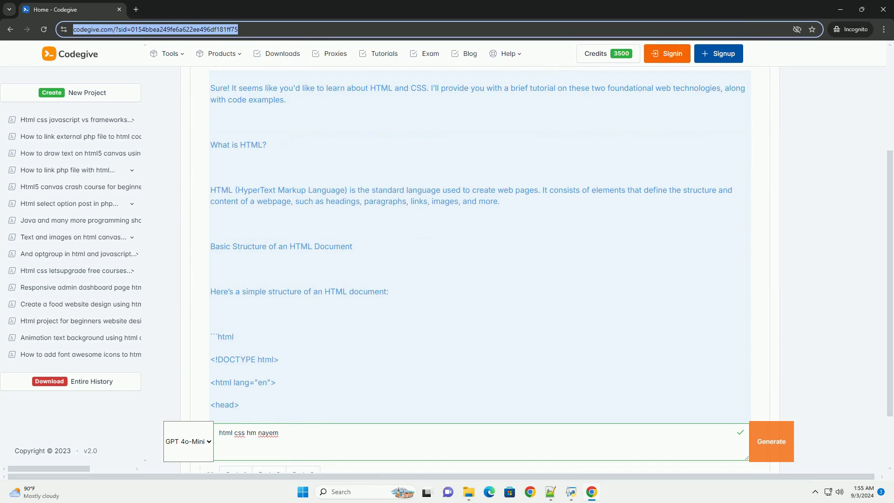
pyautogui.scroll(-1, 475, 279)
pyautogui.scroll(-1, 475, 280)
pyautogui.scroll(-1, 475, 280)
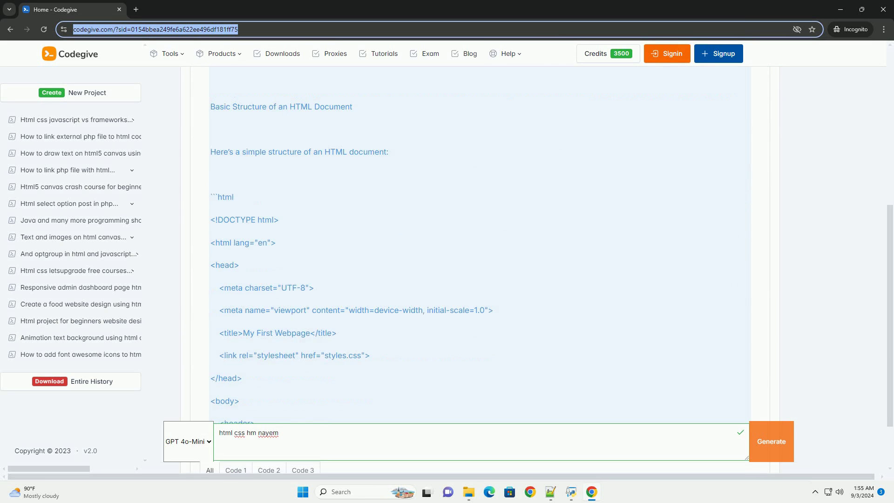
pyautogui.scroll(-1, 475, 279)
pyautogui.scroll(-1, 476, 279)
pyautogui.scroll(-1, 475, 280)
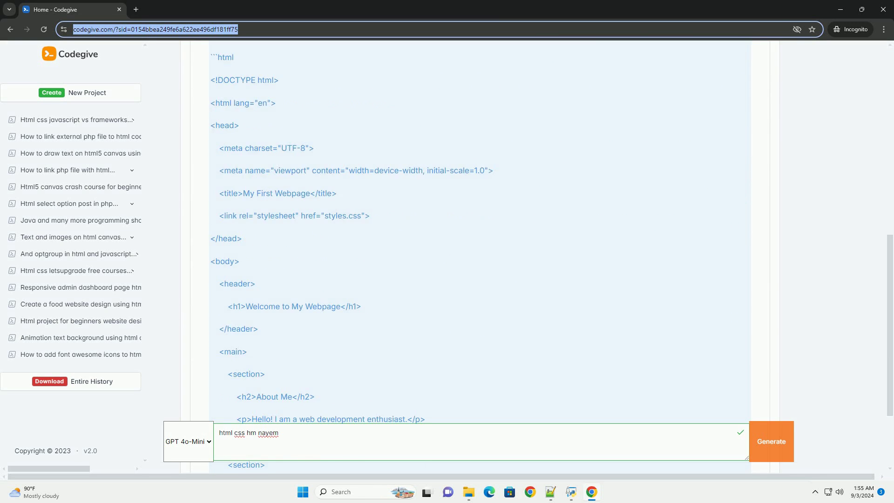
pyautogui.scroll(-1, 475, 280)
pyautogui.scroll(-1, 475, 279)
pyautogui.scroll(-1, 475, 280)
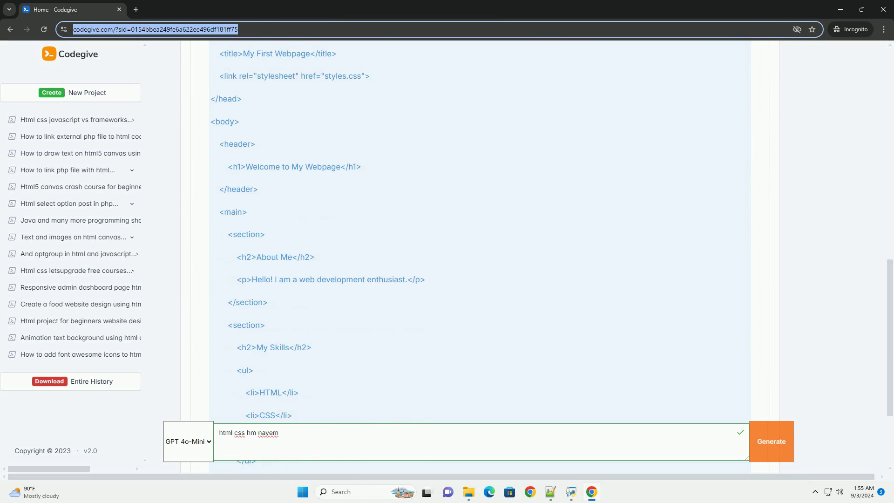
pyautogui.scroll(-1, 475, 280)
pyautogui.scroll(-1, 475, 280)
pyautogui.scroll(-1, 475, 279)
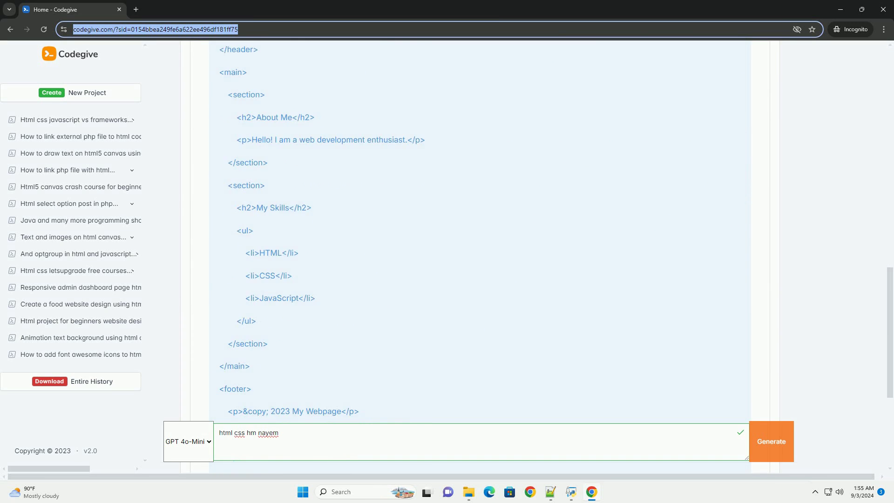
pyautogui.scroll(-1, 476, 280)
pyautogui.scroll(-1, 475, 280)
pyautogui.scroll(-1, 476, 279)
pyautogui.scroll(-1, 475, 280)
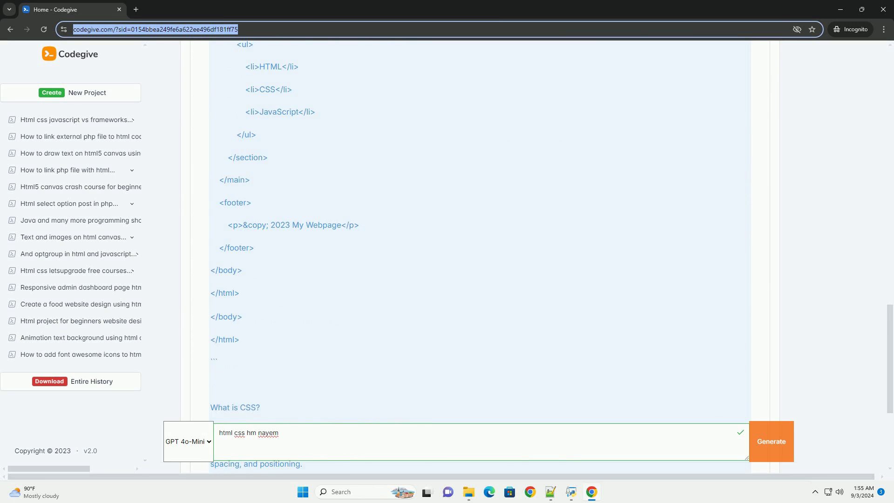
pyautogui.scroll(-1, 475, 279)
pyautogui.scroll(-1, 475, 279)
pyautogui.scroll(-1, 475, 279)
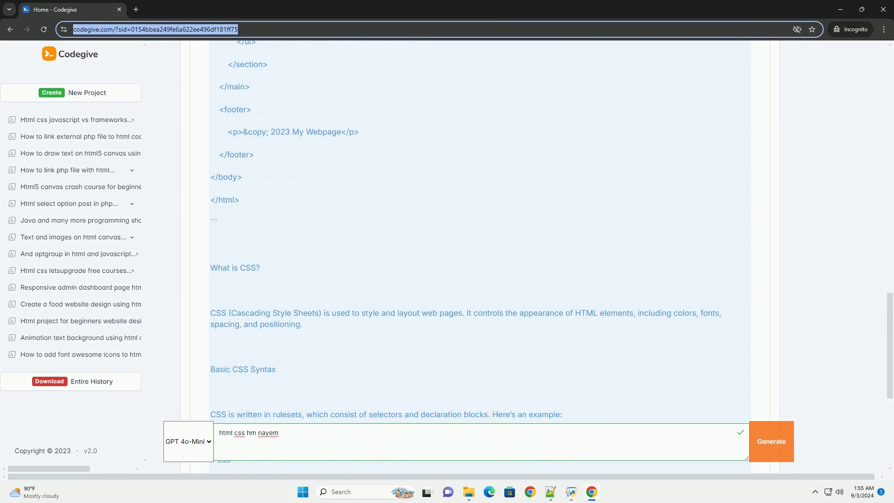
pyautogui.scroll(-1, 476, 280)
pyautogui.scroll(-1, 475, 280)
pyautogui.scroll(-1, 475, 280)
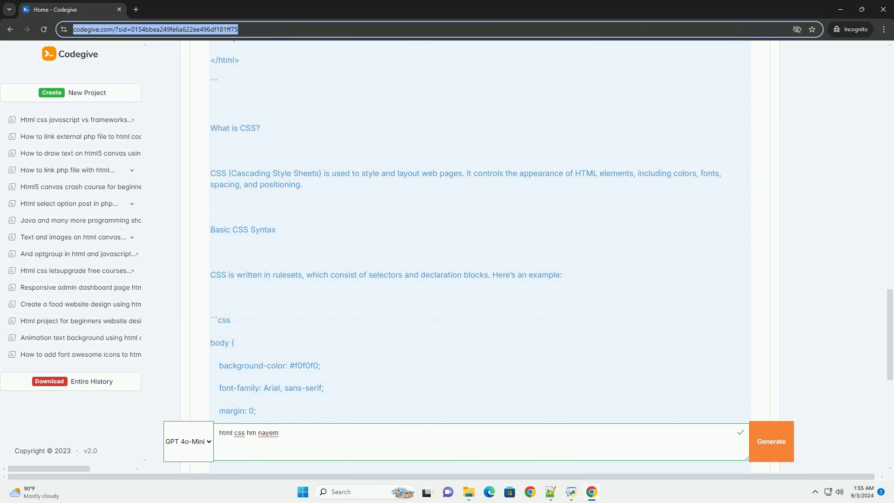
pyautogui.scroll(-1, 475, 280)
pyautogui.scroll(-1, 475, 279)
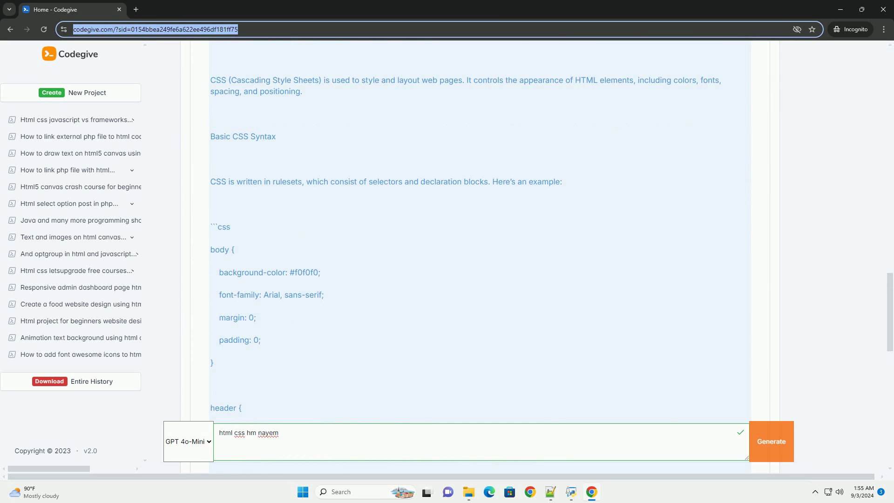
pyautogui.scroll(-1, 475, 280)
pyautogui.scroll(-1, 475, 280)
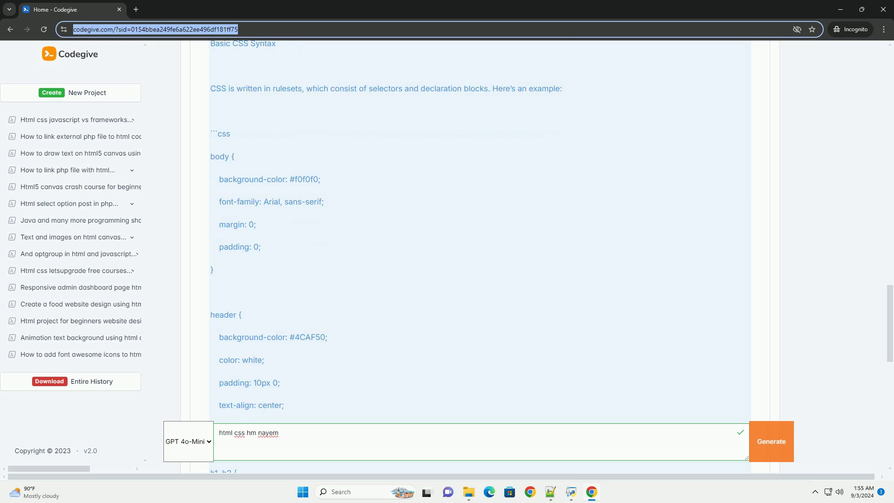
pyautogui.scroll(-1, 475, 279)
pyautogui.scroll(-1, 475, 280)
pyautogui.scroll(-1, 476, 279)
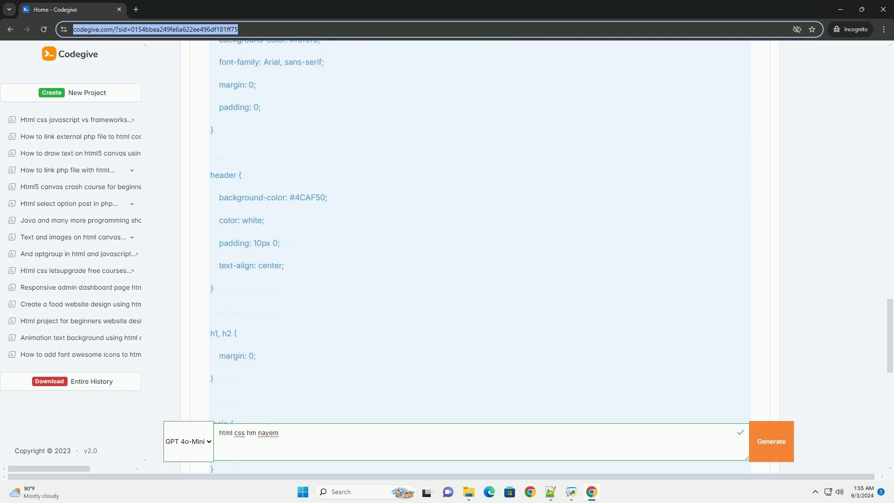
pyautogui.scroll(-1, 476, 279)
pyautogui.scroll(-1, 475, 280)
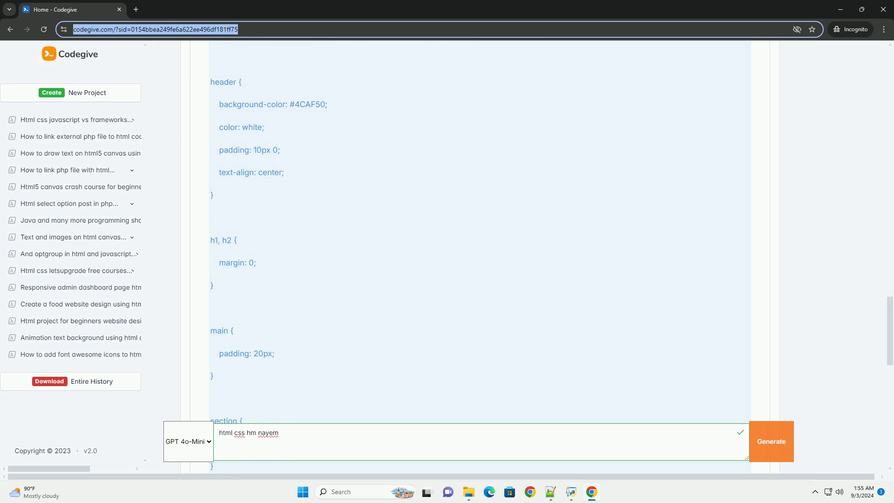
pyautogui.scroll(-1, 475, 280)
pyautogui.scroll(-1, 475, 279)
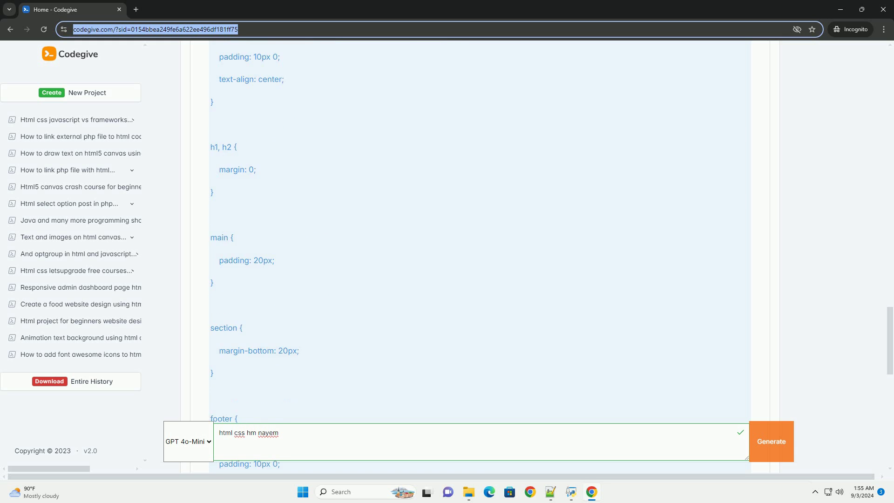
pyautogui.scroll(-1, 475, 280)
pyautogui.scroll(-1, 476, 280)
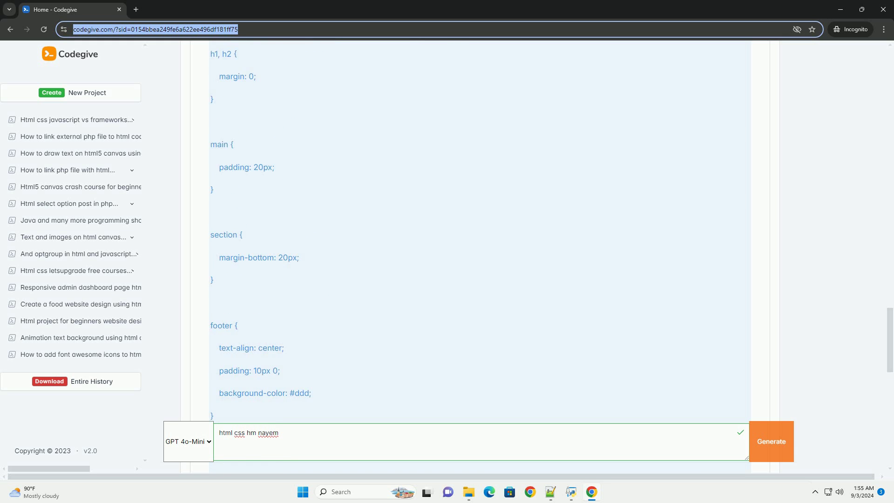
pyautogui.scroll(-1, 475, 279)
pyautogui.scroll(-1, 476, 280)
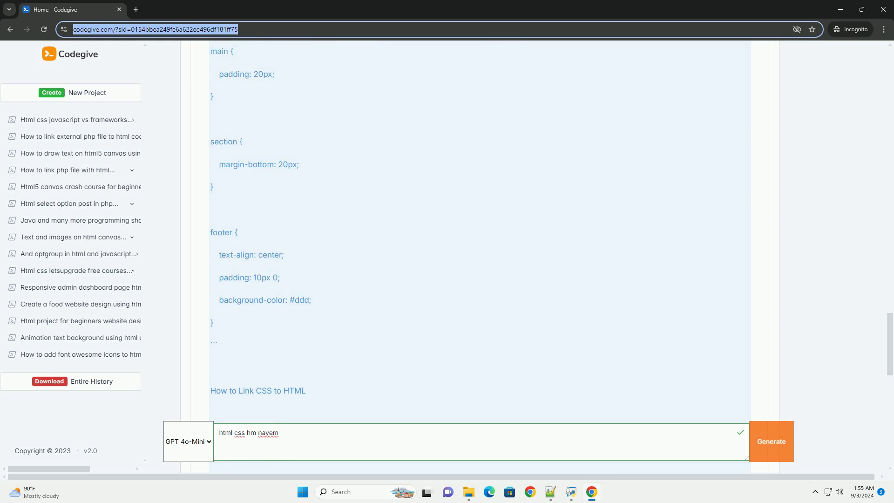
pyautogui.scroll(-1, 475, 280)
pyautogui.scroll(-1, 476, 280)
pyautogui.scroll(-1, 476, 280)
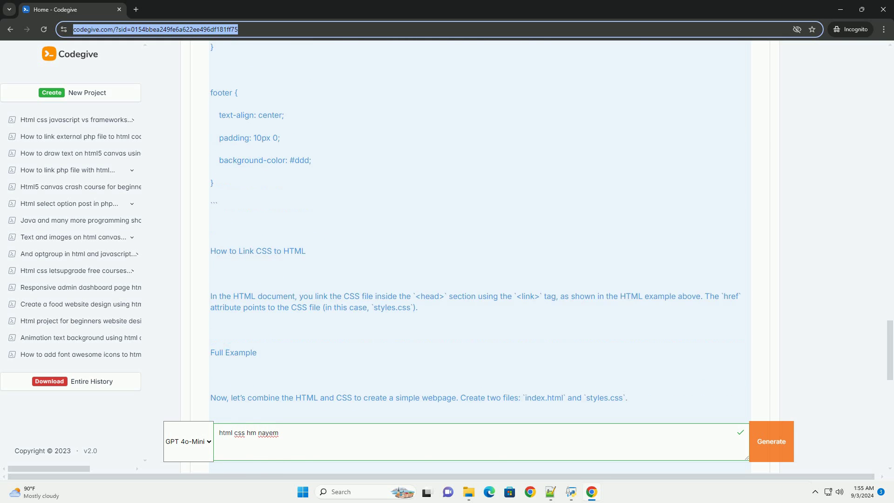
pyautogui.scroll(-1, 475, 280)
pyautogui.scroll(-1, 475, 279)
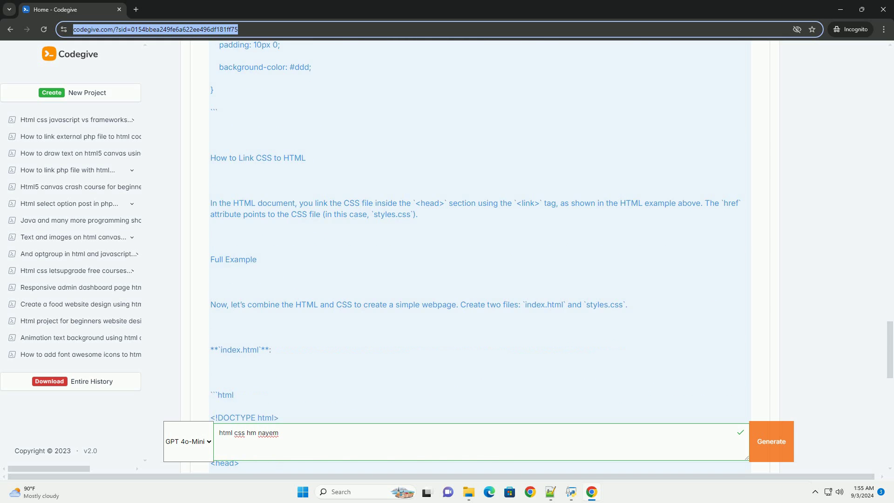
pyautogui.scroll(-1, 476, 280)
pyautogui.scroll(-1, 475, 279)
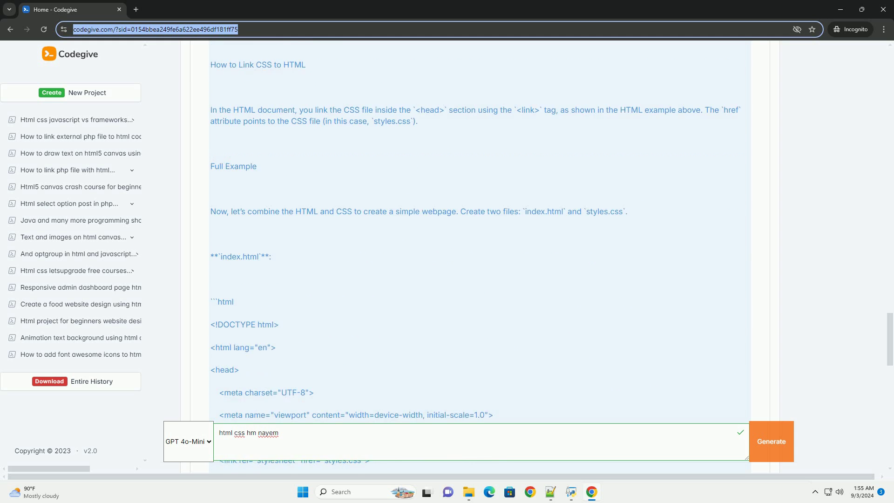
pyautogui.scroll(-1, 475, 280)
pyautogui.scroll(-1, 475, 280)
pyautogui.scroll(-1, 476, 280)
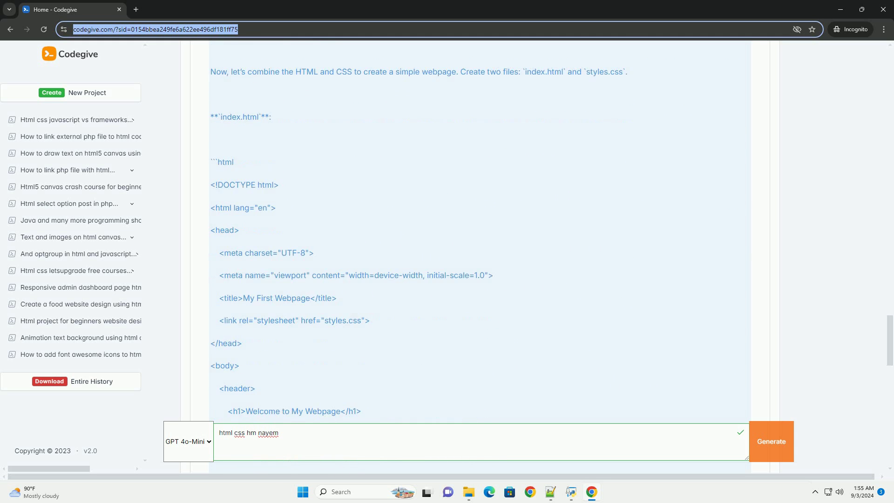
pyautogui.scroll(-1, 476, 280)
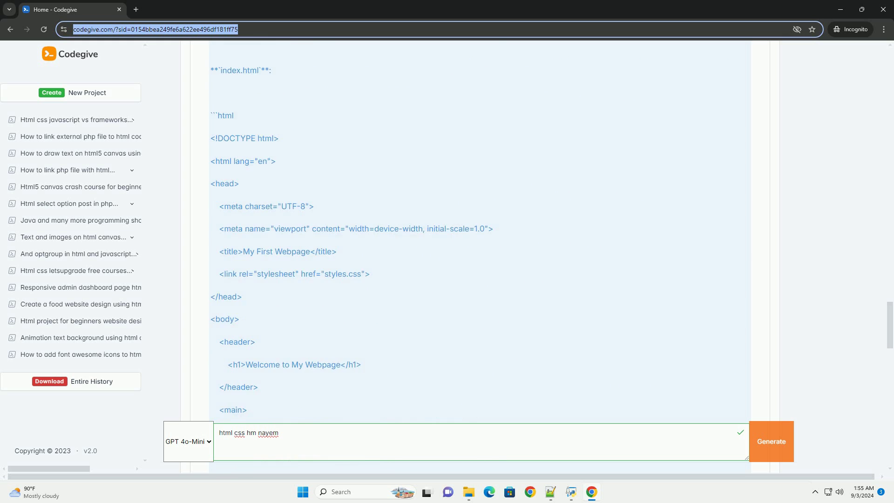
pyautogui.scroll(-1, 475, 280)
pyautogui.scroll(-1, 475, 280)
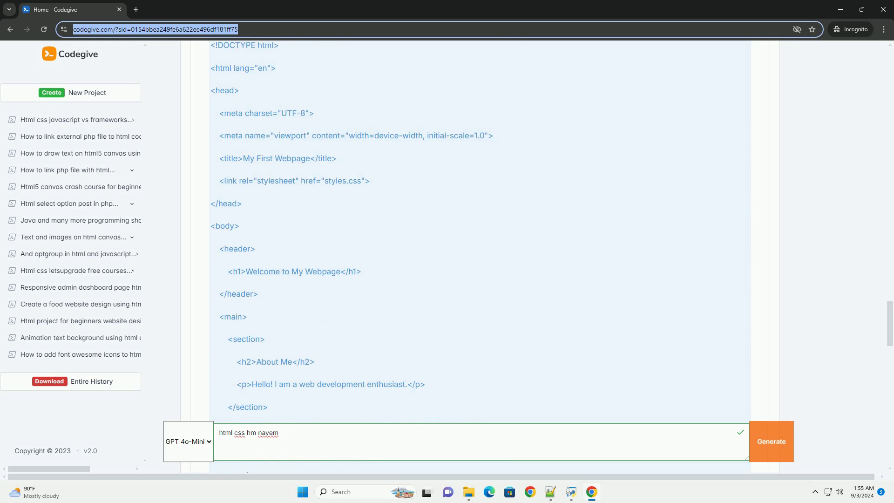
pyautogui.scroll(-1, 475, 280)
pyautogui.scroll(-1, 475, 280)
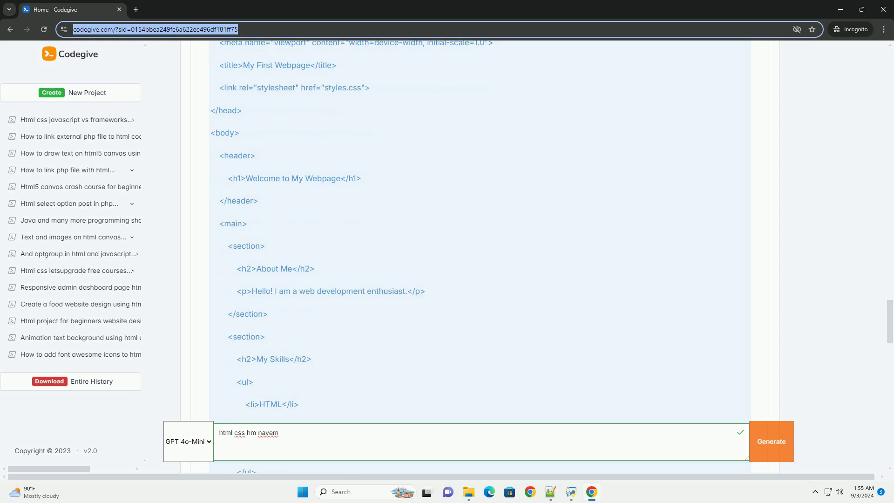
pyautogui.scroll(-1, 476, 279)
pyautogui.scroll(-1, 476, 279)
pyautogui.scroll(-1, 475, 280)
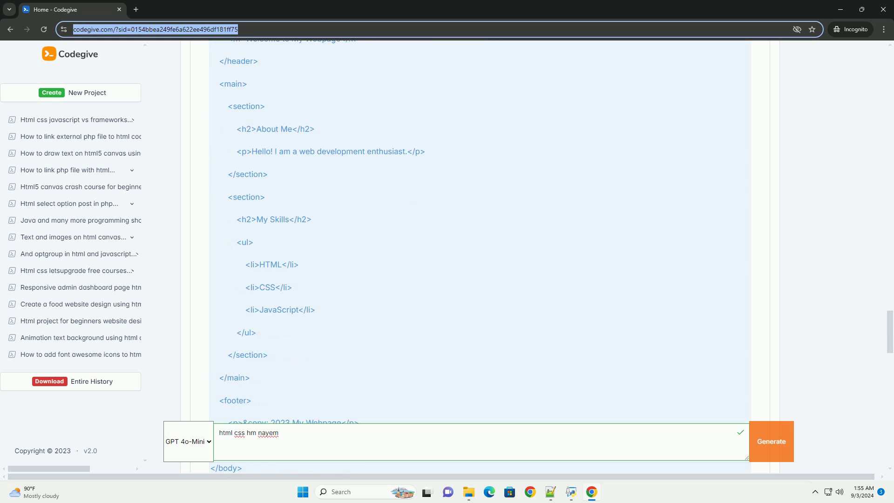
pyautogui.scroll(-1, 475, 280)
pyautogui.scroll(-1, 475, 280)
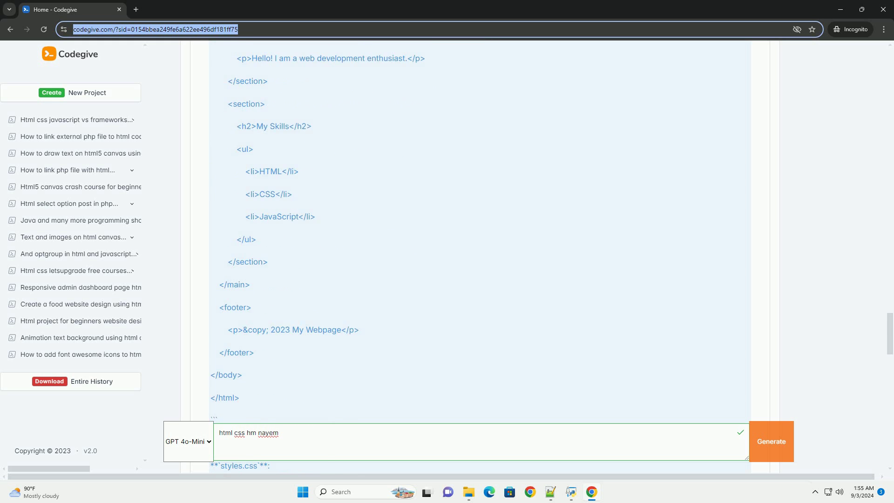
pyautogui.scroll(-1, 476, 280)
pyautogui.scroll(-1, 475, 279)
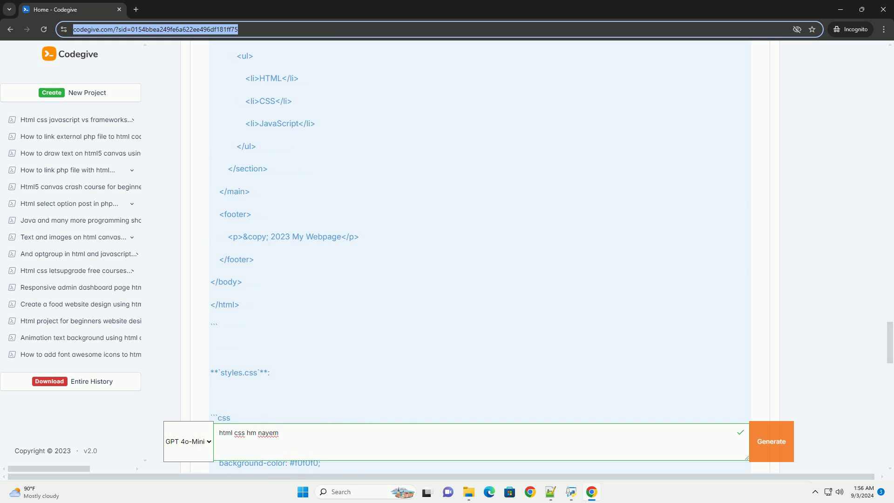
pyautogui.scroll(-1, 476, 279)
pyautogui.scroll(-1, 475, 280)
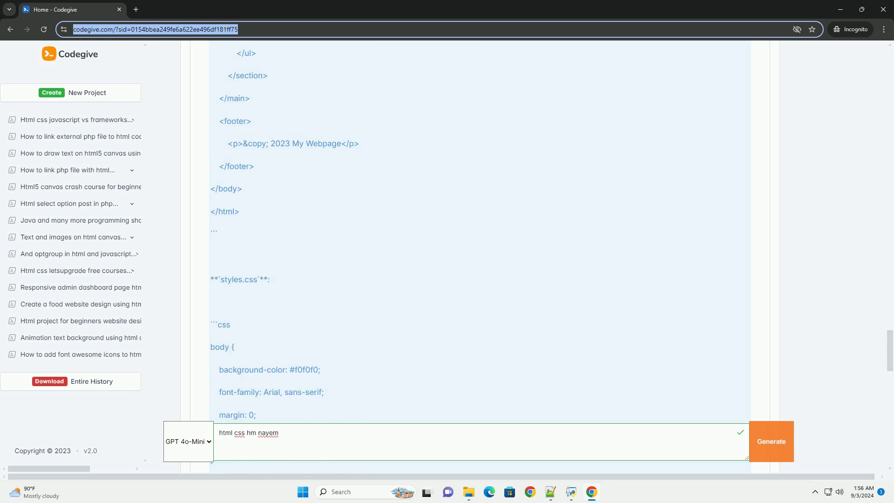
pyautogui.scroll(-1, 475, 280)
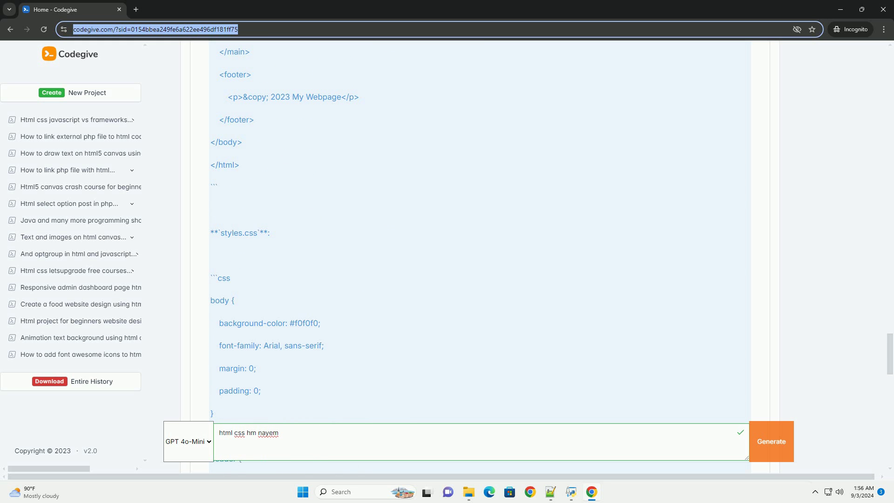